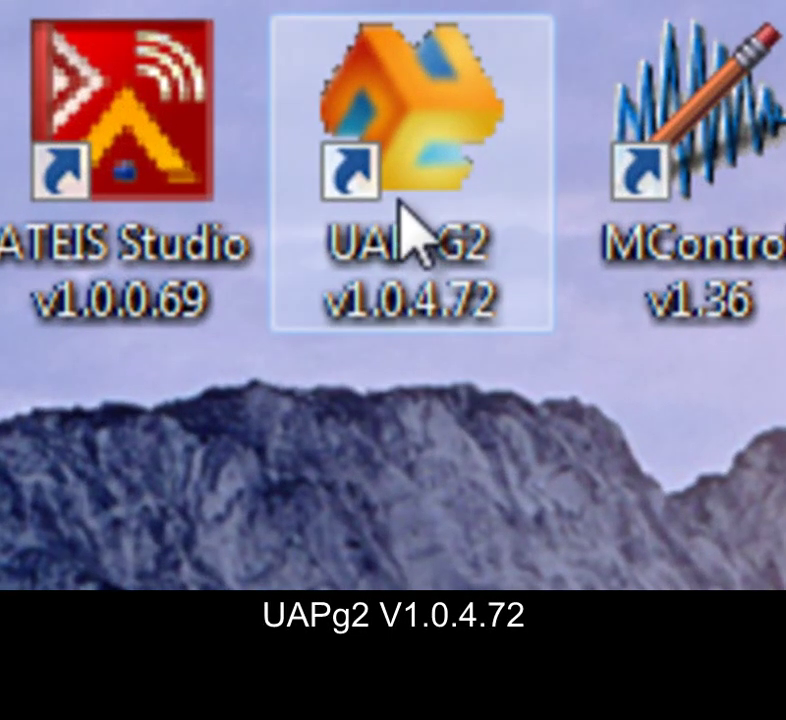
Launch UAP G2 and open the Ethernet link IP Setting dialog (192.168.100.6, port 19760).
double_click(399, 199)
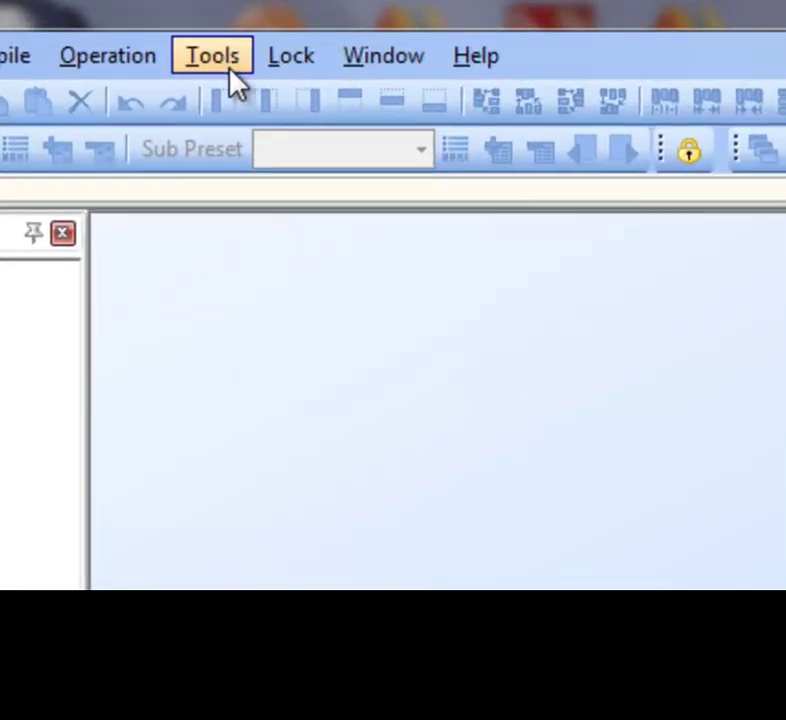
left_click(175, 82)
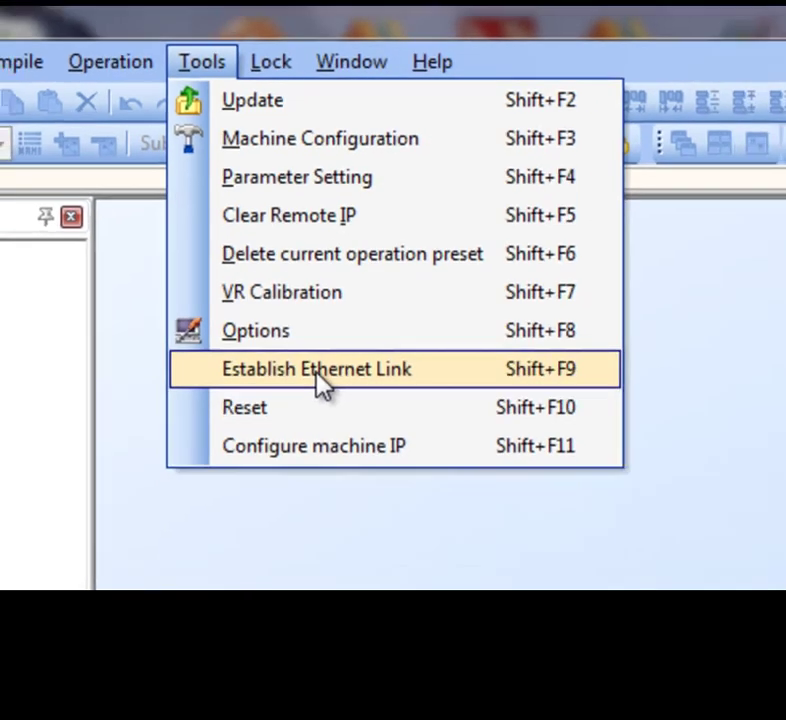
left_click(346, 421)
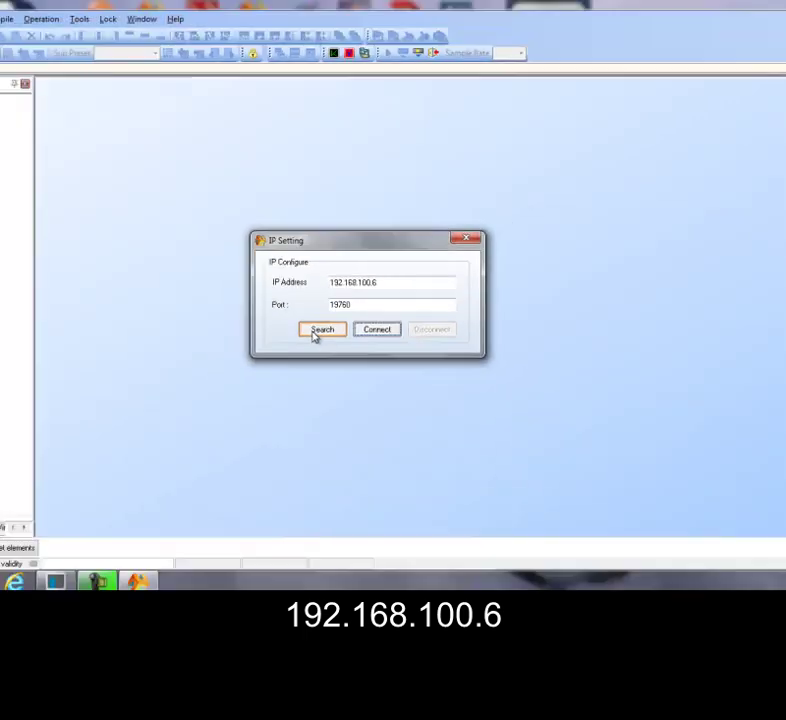
Search the LAN, finding UAP device 1544 at 192.168.100.6, port 19760.
left_click(265, 375)
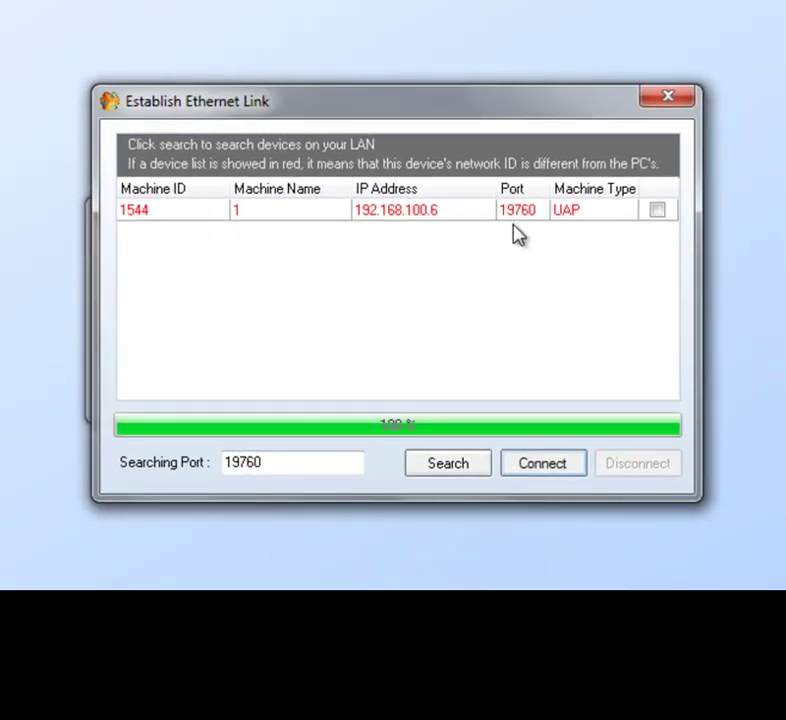
Tick device 1544 after the no-device warning and attempt a connection, which fails.
left_click(552, 469)
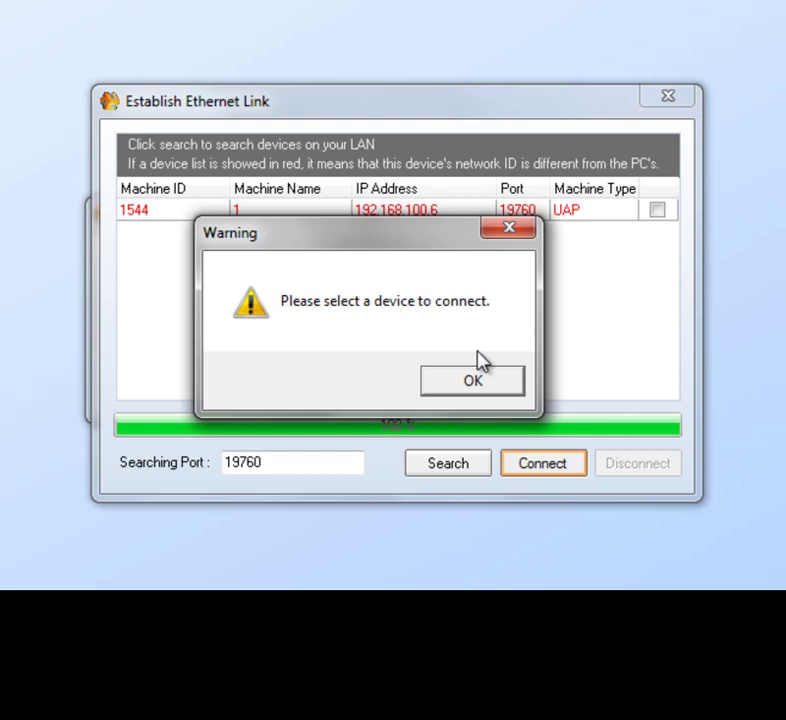
left_click(493, 382)
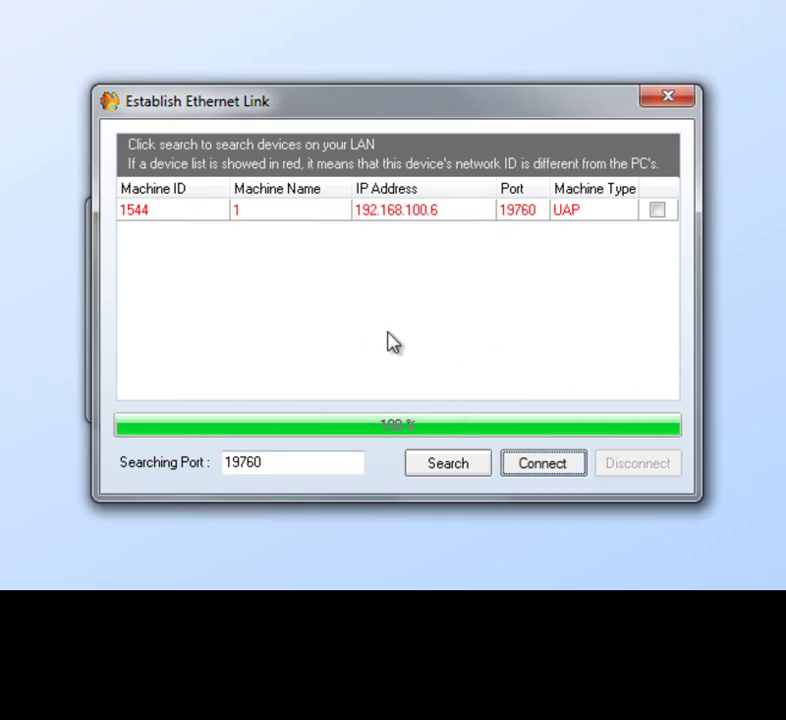
left_click(658, 211)
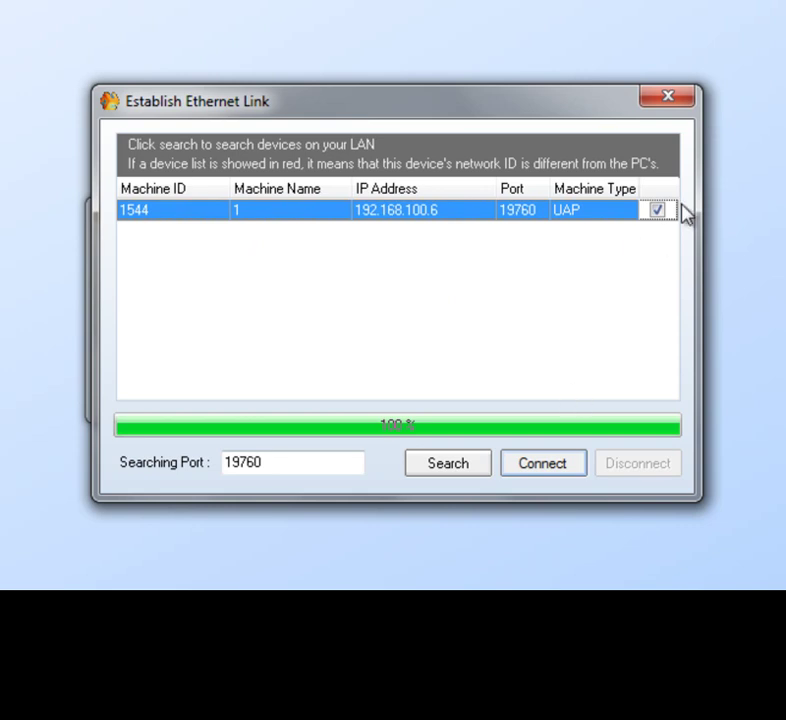
left_click(531, 470)
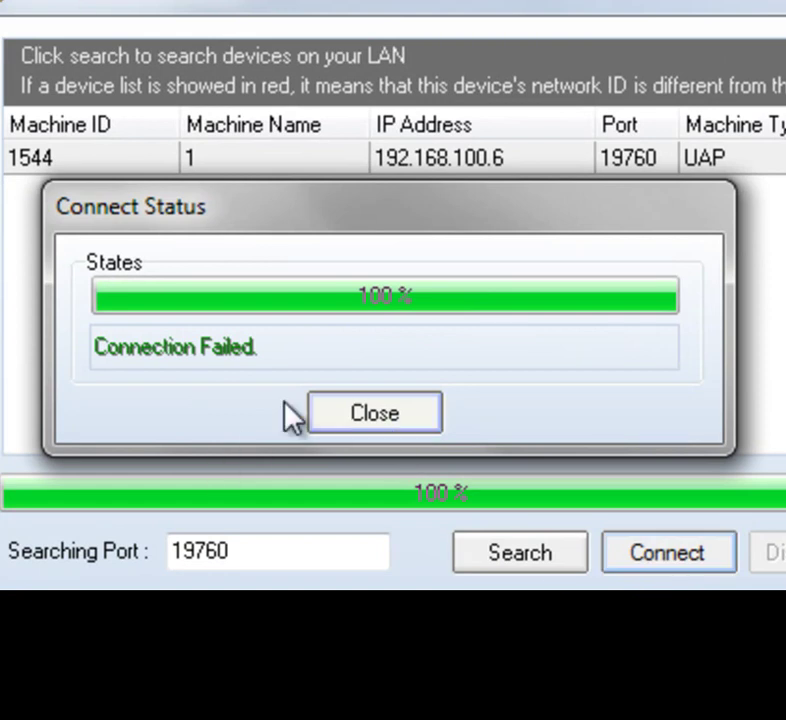
Dismiss the failed connection report, close the IP Setting dialog and exit UAP G2.
left_click(384, 418)
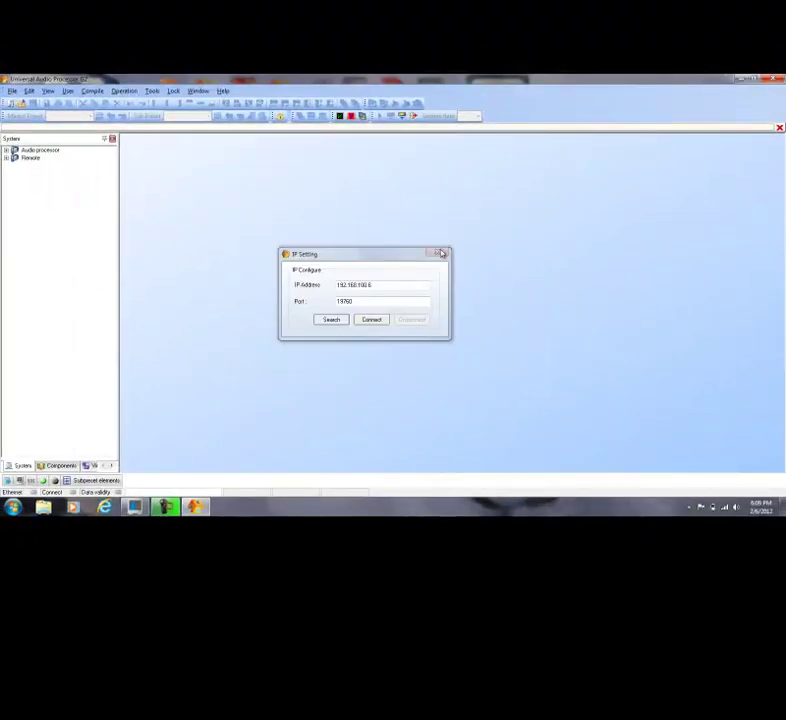
left_click(437, 252)
left_click(781, 81)
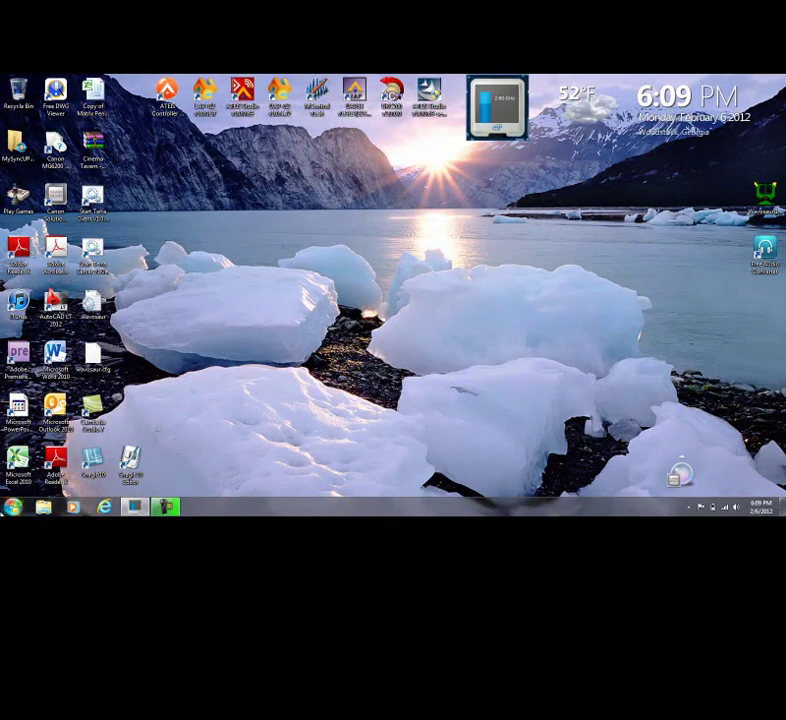
Go from the Start menu through Control Panel's Network and Internet to the Network and Sharing Center.
left_click(12, 507)
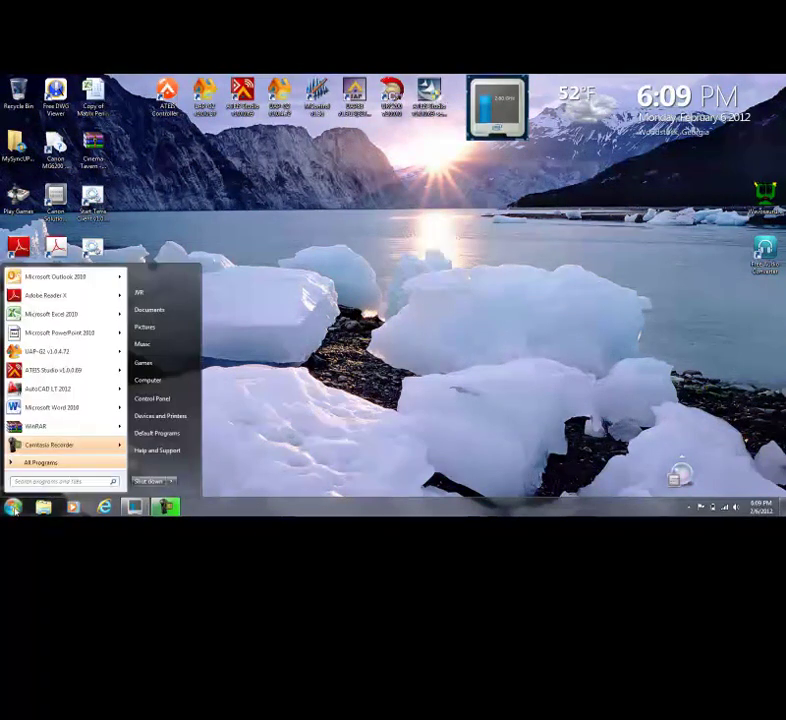
left_click(153, 399)
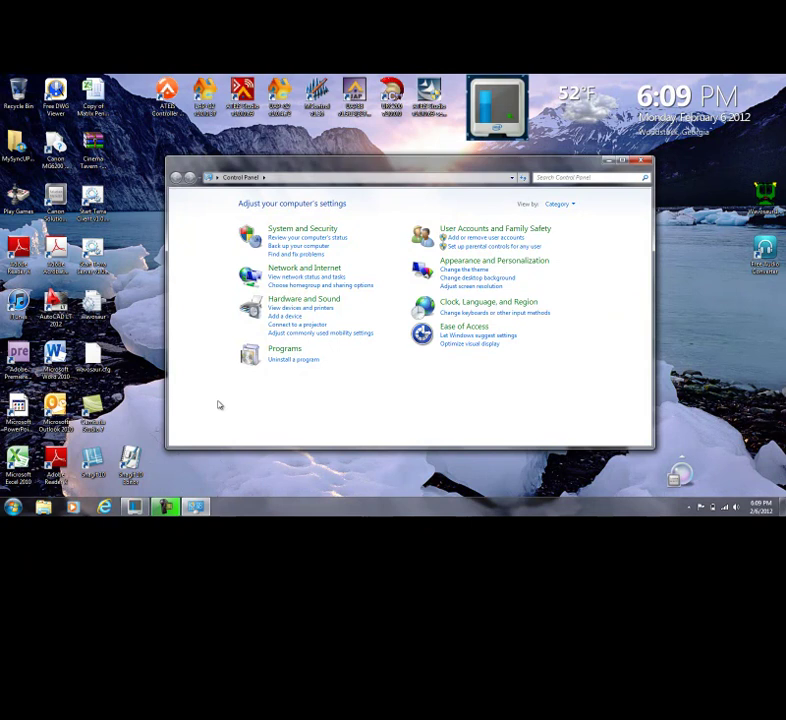
left_click(299, 268)
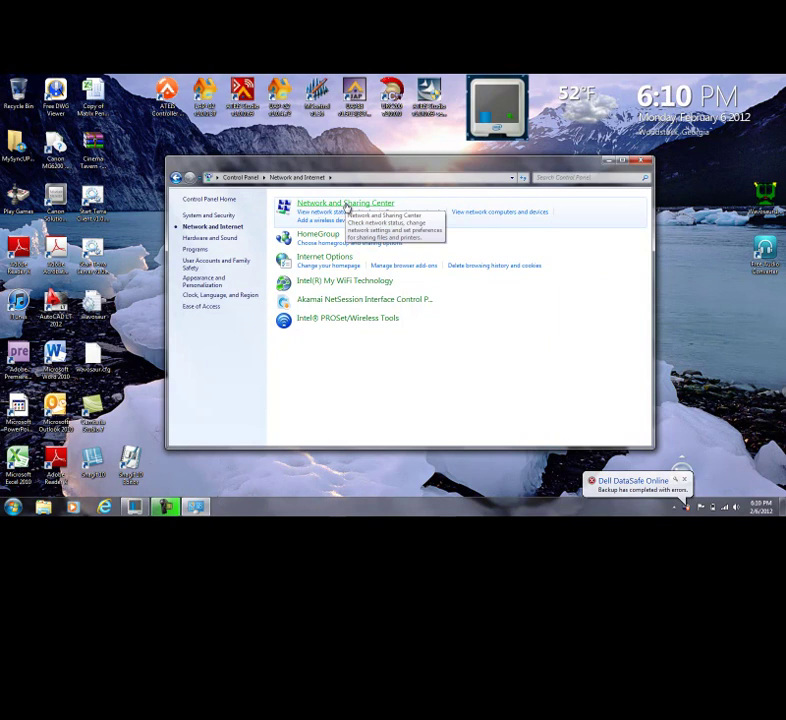
left_click(346, 206)
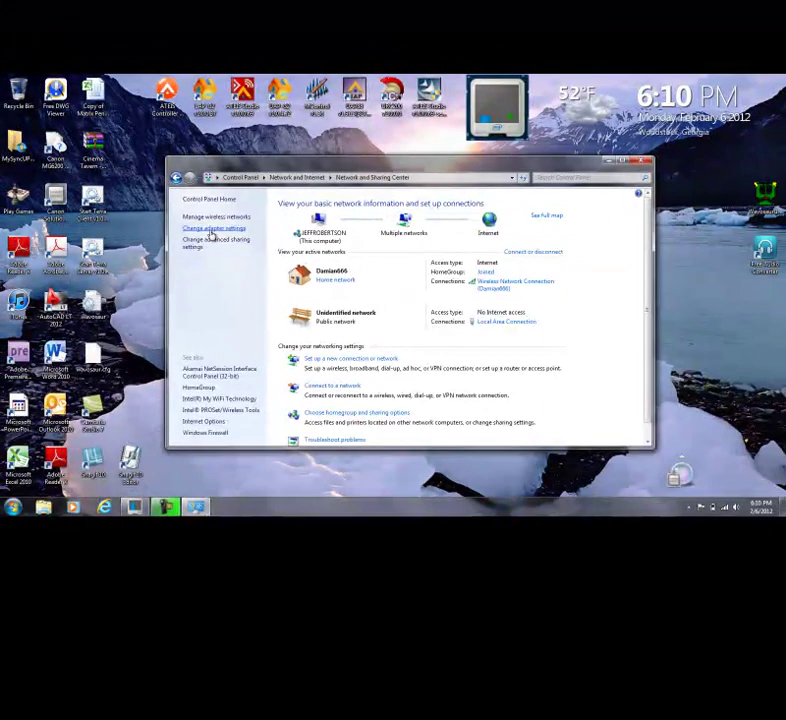
Disable the Wireless Network Connection adapter in Network Connections.
left_click(187, 184)
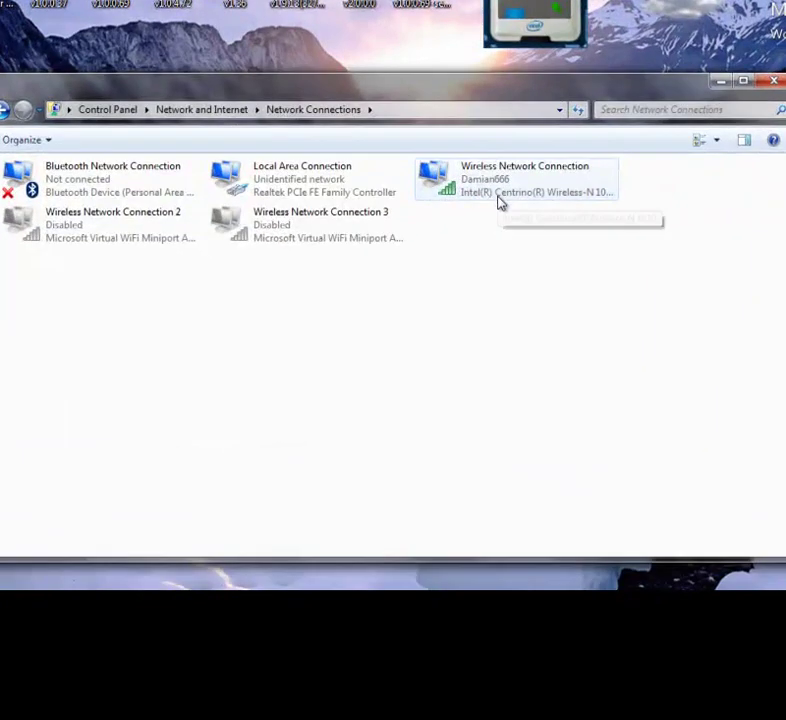
right_click(500, 202)
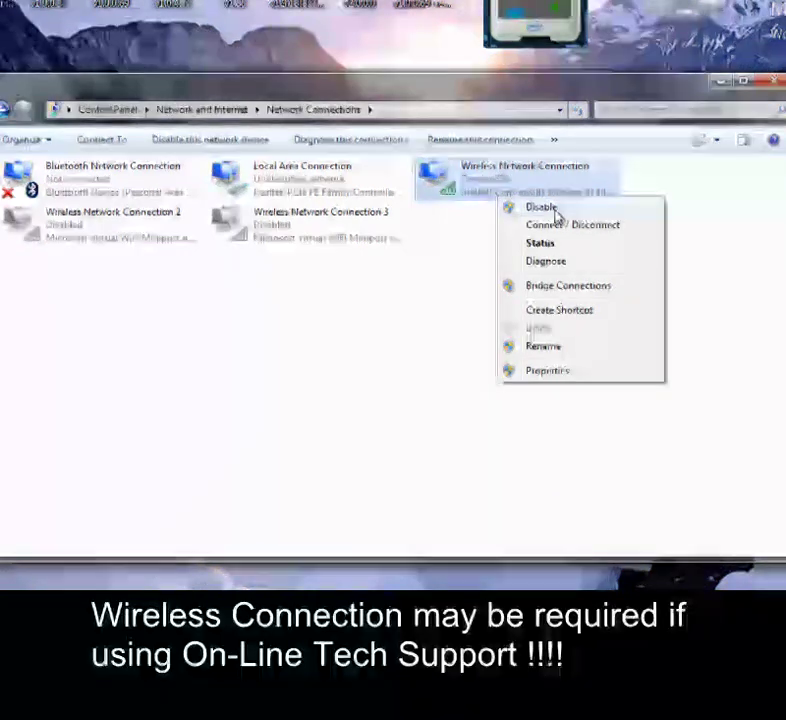
left_click(556, 212)
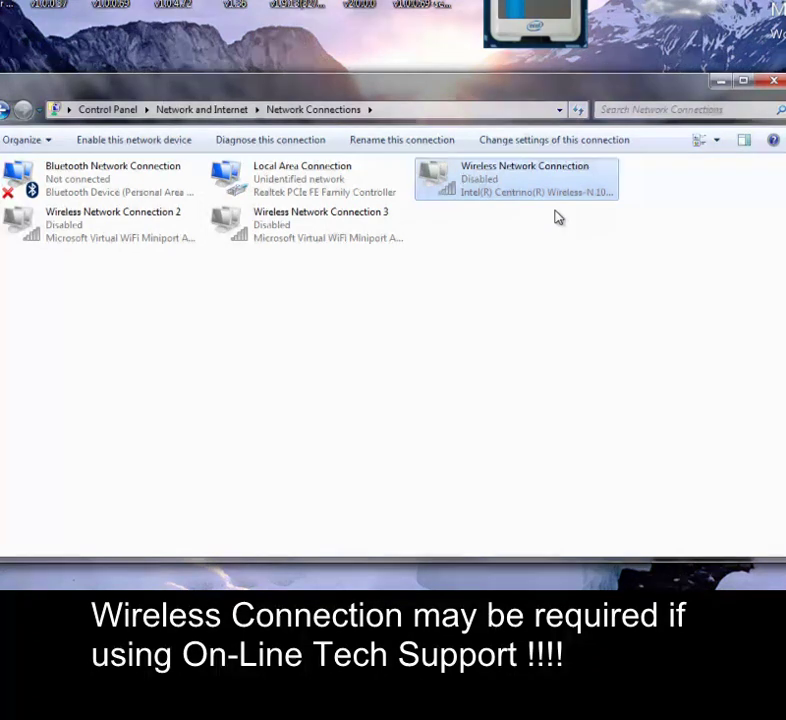
Open the Internet Protocol Version 4 (TCP/IPv4) Properties of the Local Area Connection.
left_click(326, 187)
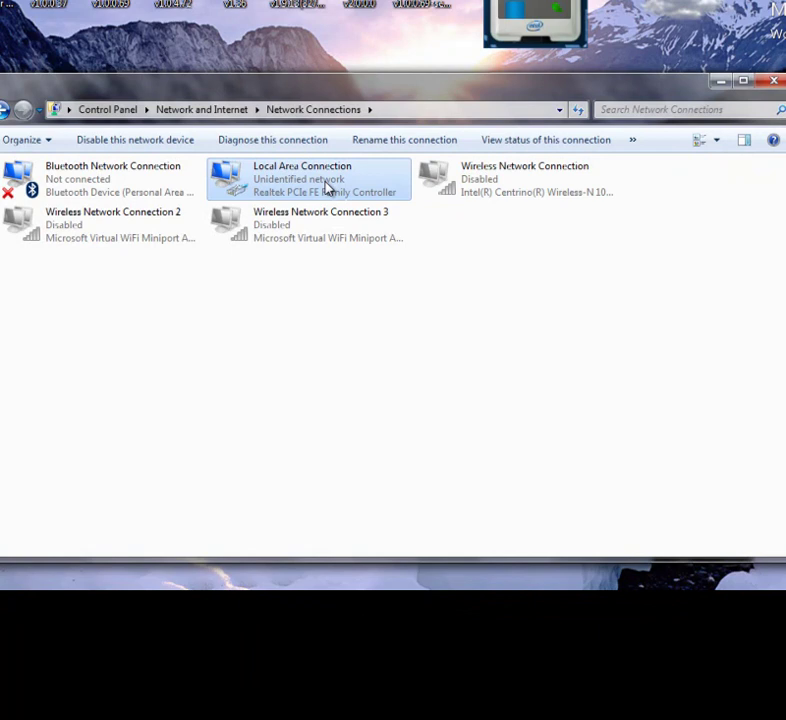
right_click(328, 188)
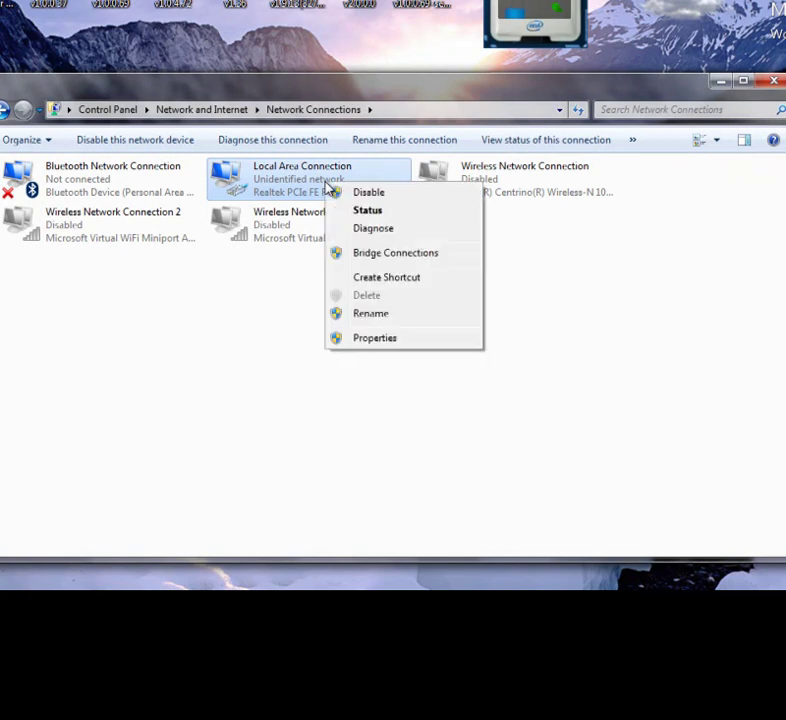
left_click(373, 339)
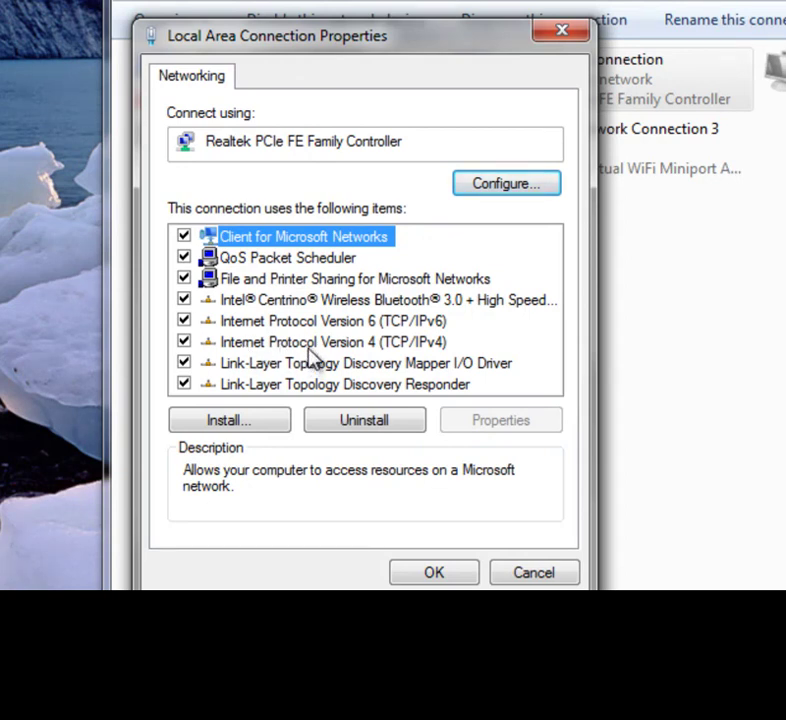
left_click(308, 346)
left_click(493, 421)
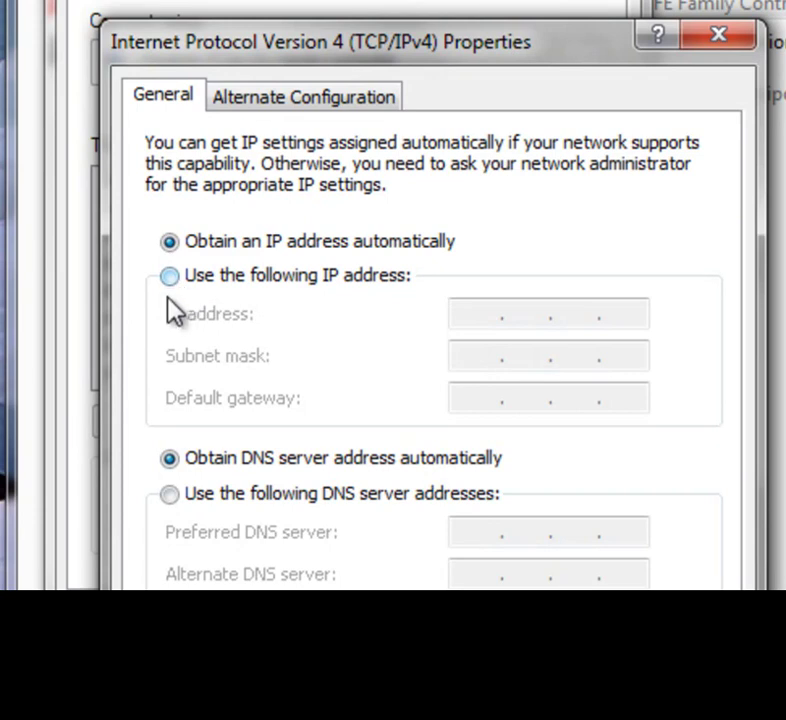
Give the wired adapter static IP 192.168.100.050 with subnet mask 255.255.255.0.
left_click(169, 278)
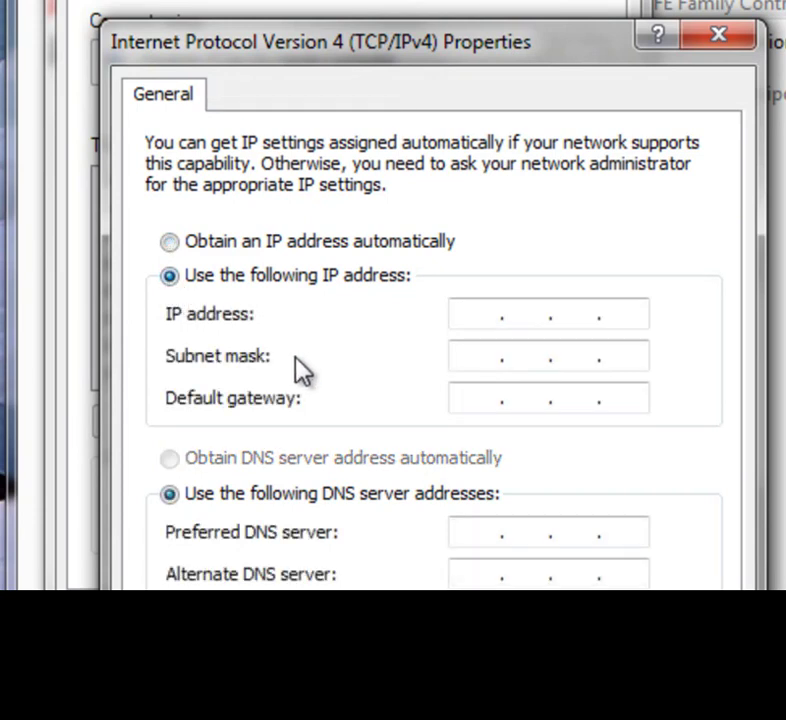
left_click(482, 312)
type("192 . 168 . 100 .")
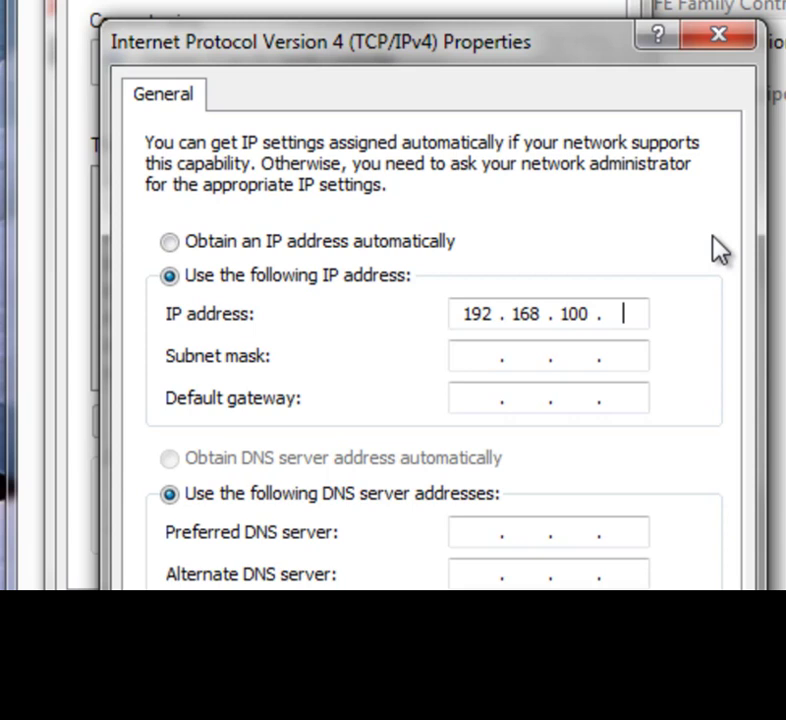
type("050")
key("Tab")
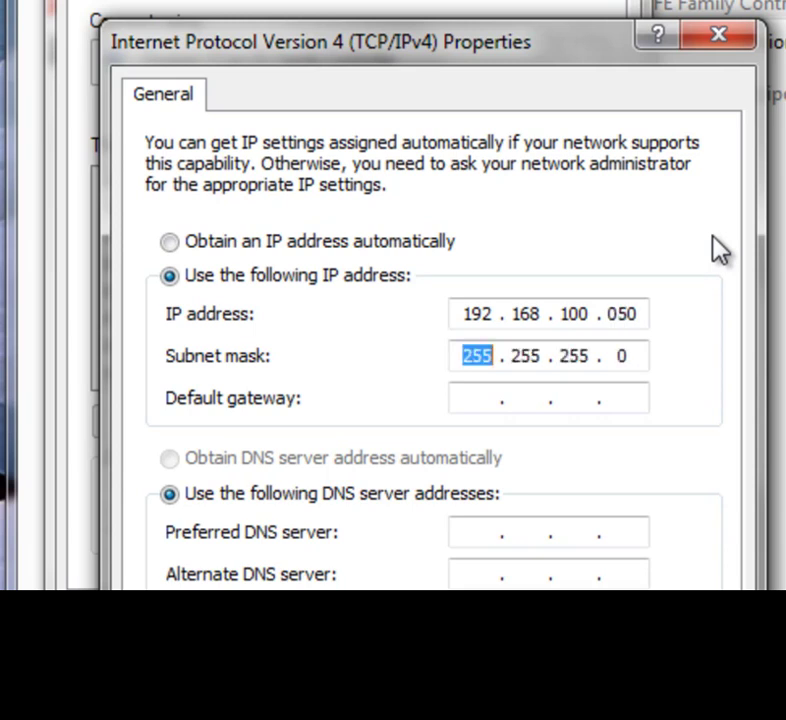
key("Tab")
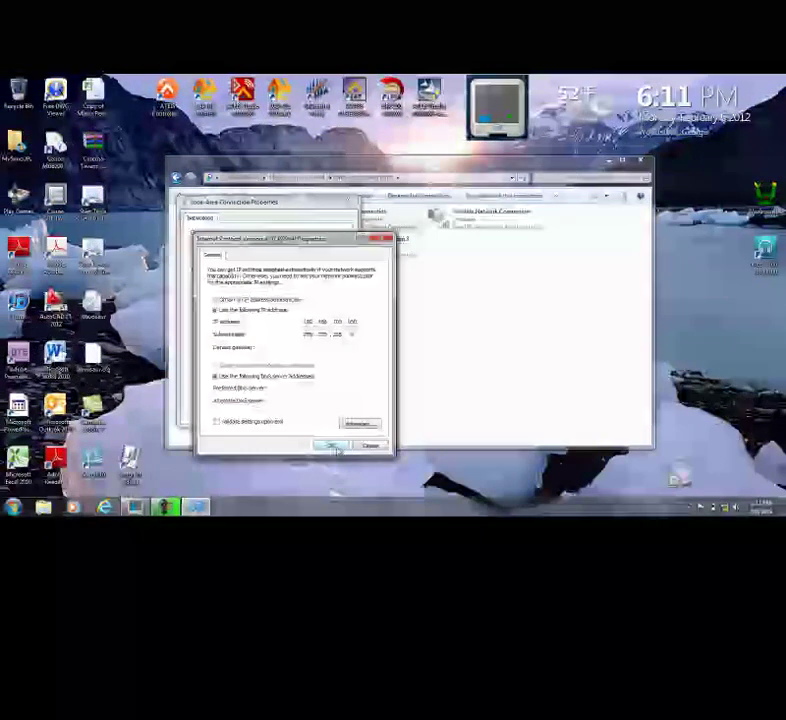
Apply the IP settings and close the adapter properties and Network Connections windows.
left_click(334, 447)
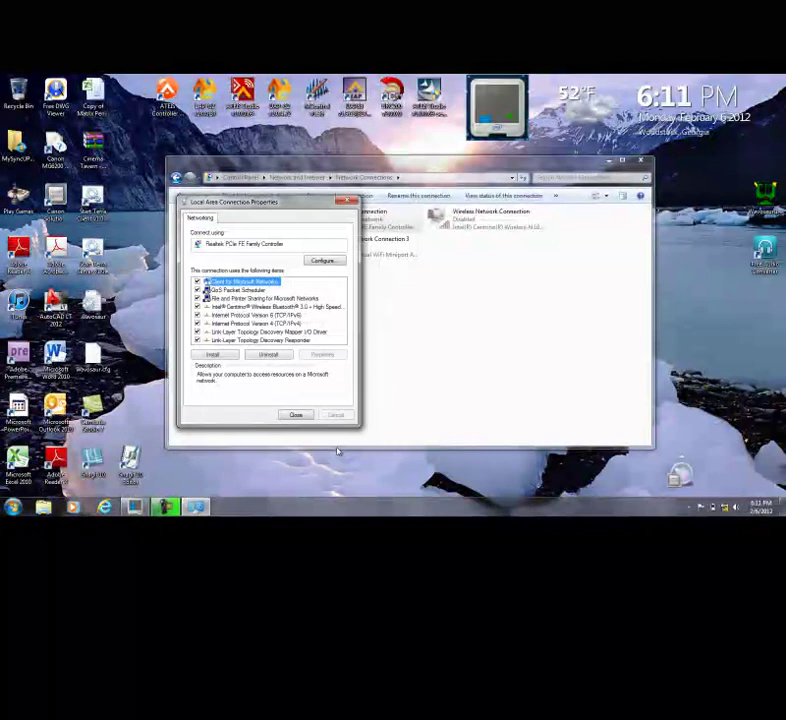
left_click(298, 416)
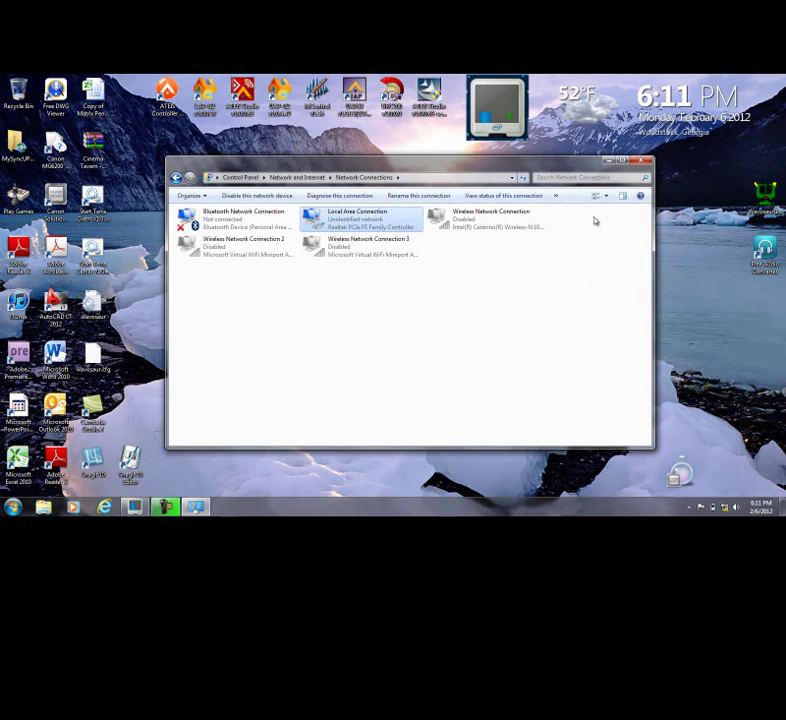
key("alt+F4")
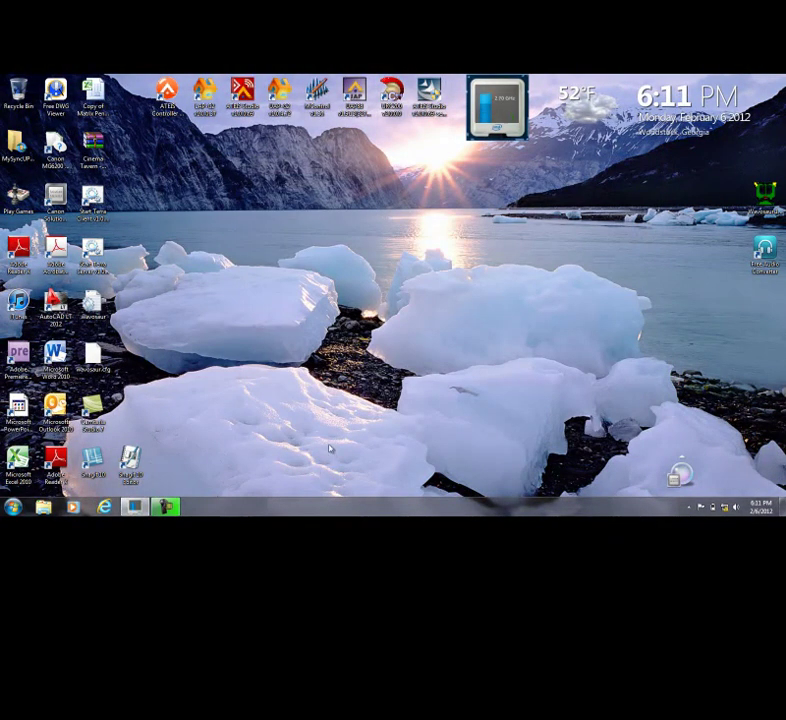
Relaunch UAP G2 and open the Ethernet link IP Setting dialog.
double_click(281, 97)
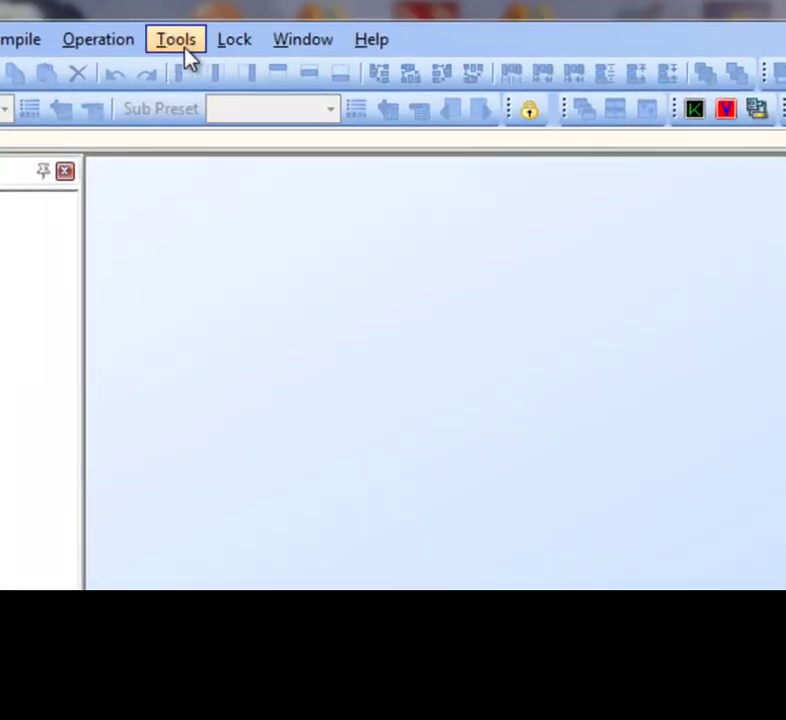
left_click(182, 45)
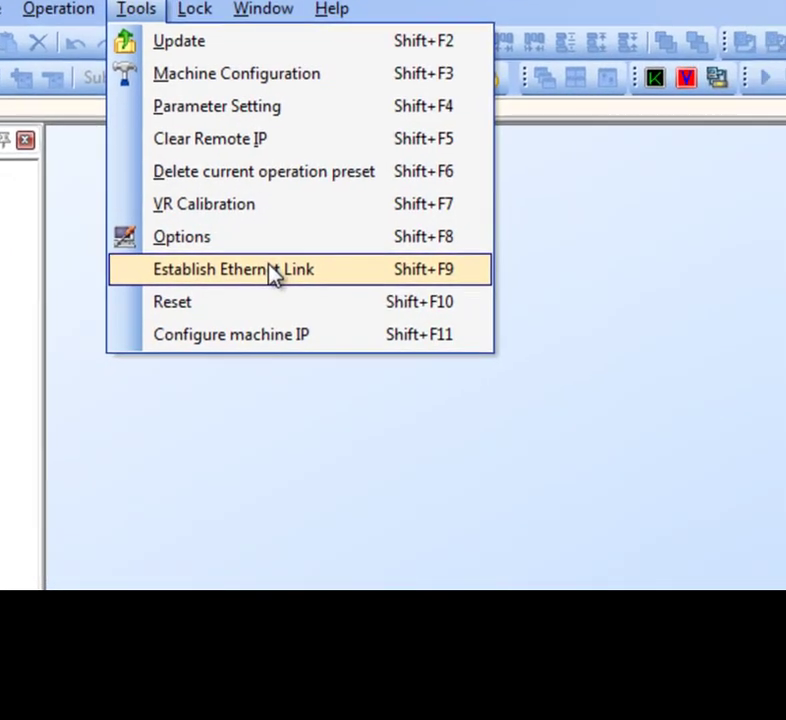
left_click(310, 301)
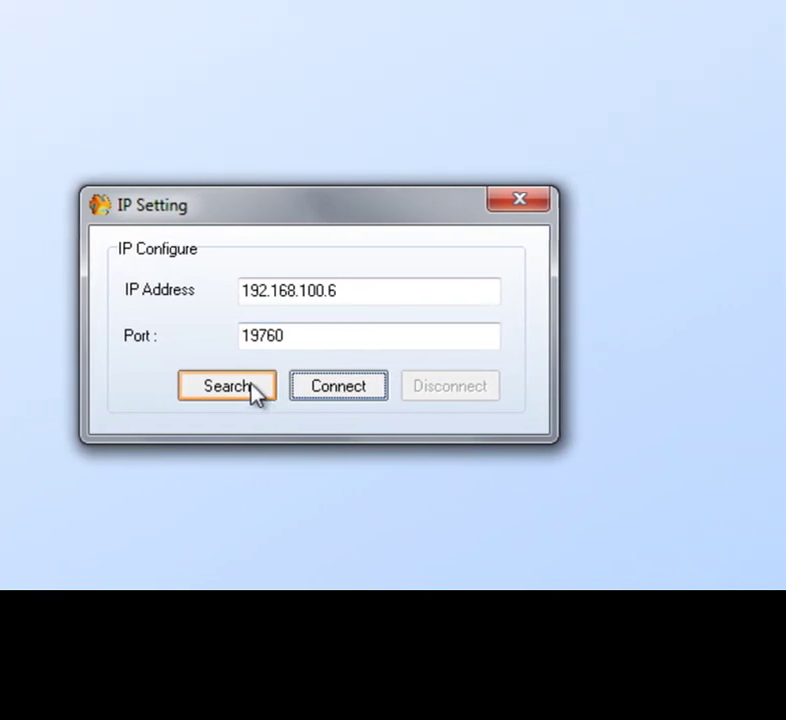
Search, select device 1544 at 192.168.100.6, connect successfully, and close the link window.
left_click(332, 388)
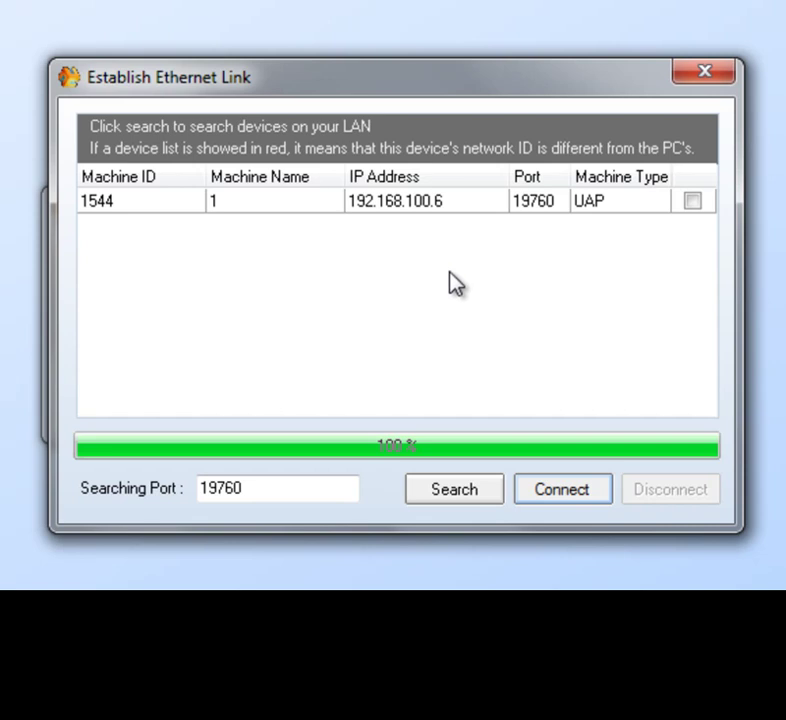
left_click(695, 203)
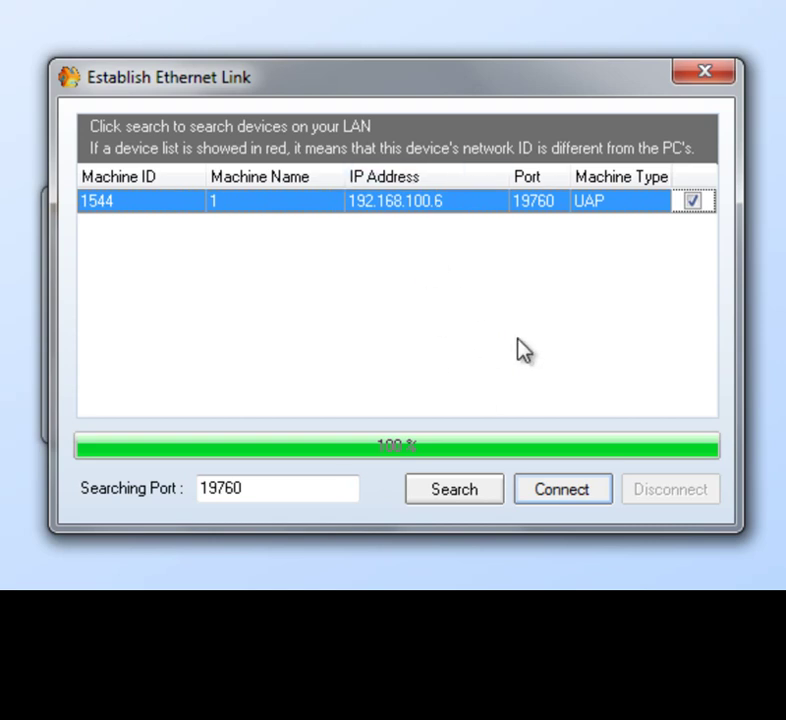
left_click(564, 496)
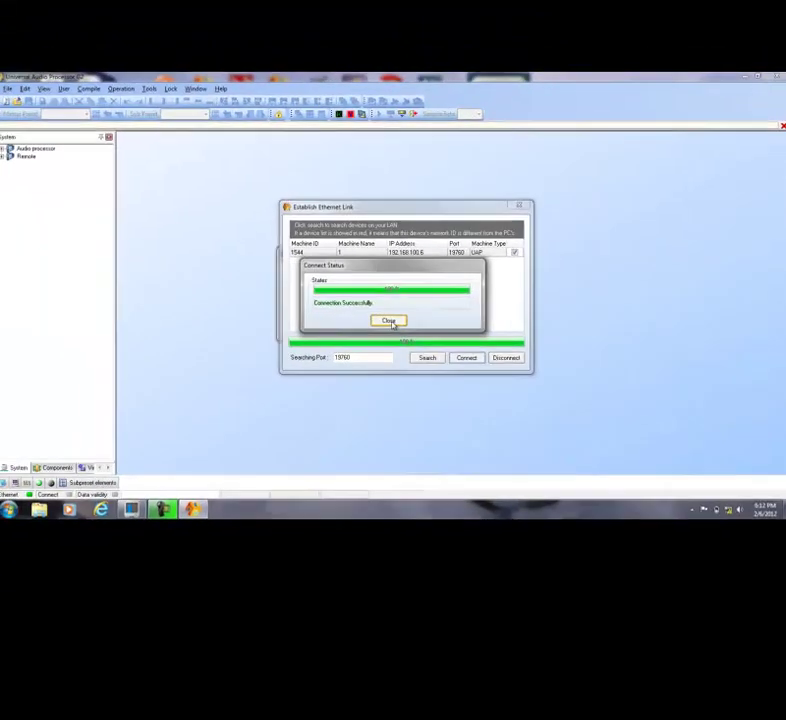
left_click(392, 322)
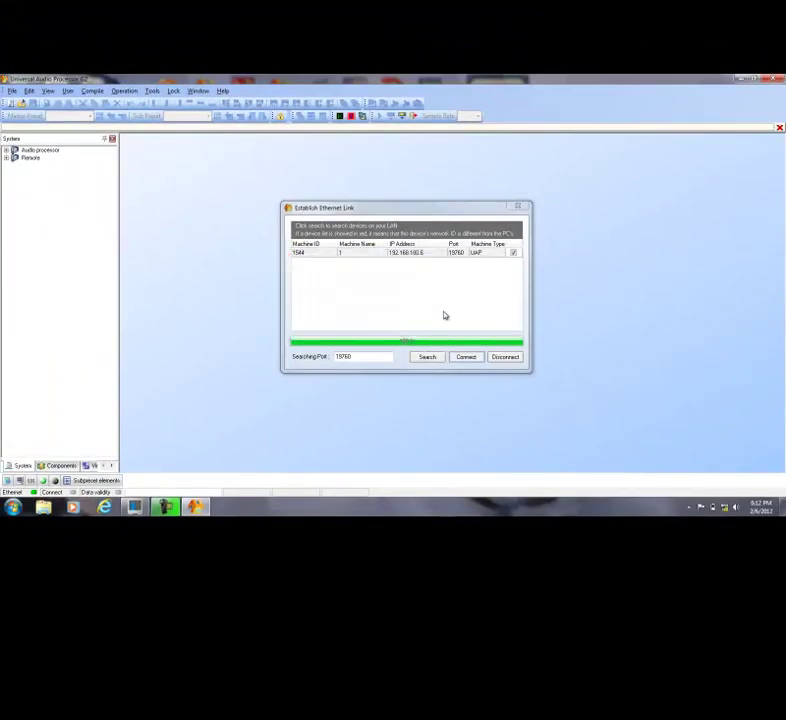
left_click(518, 207)
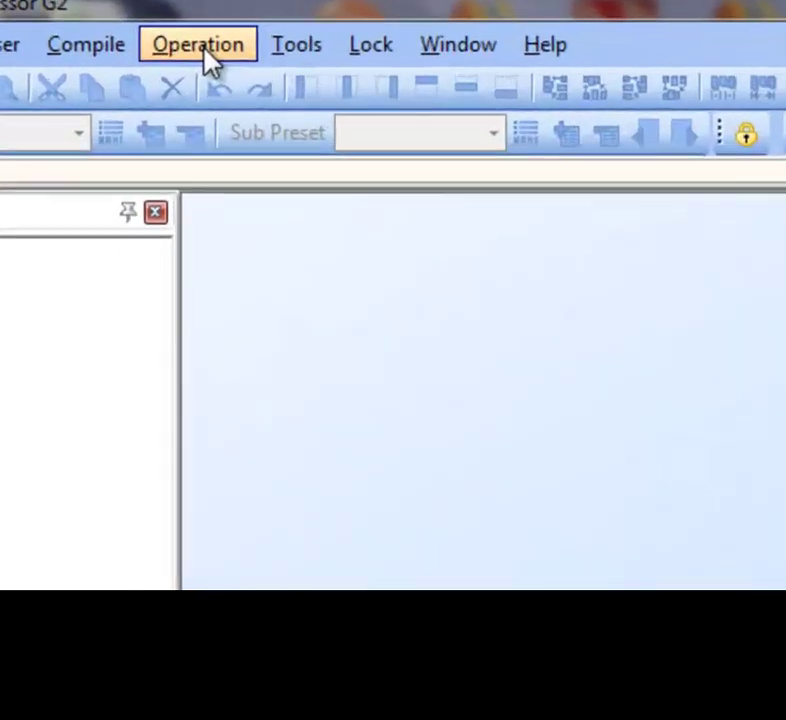
Start Operation > Reverse, log in with the administrator credentials, and confirm loading the device configuration.
left_click(209, 58)
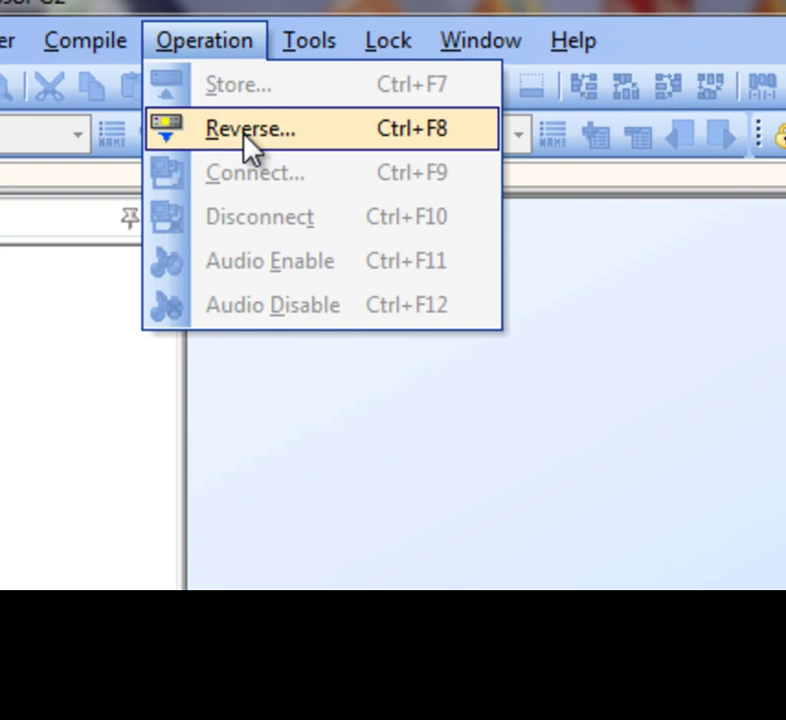
left_click(247, 133)
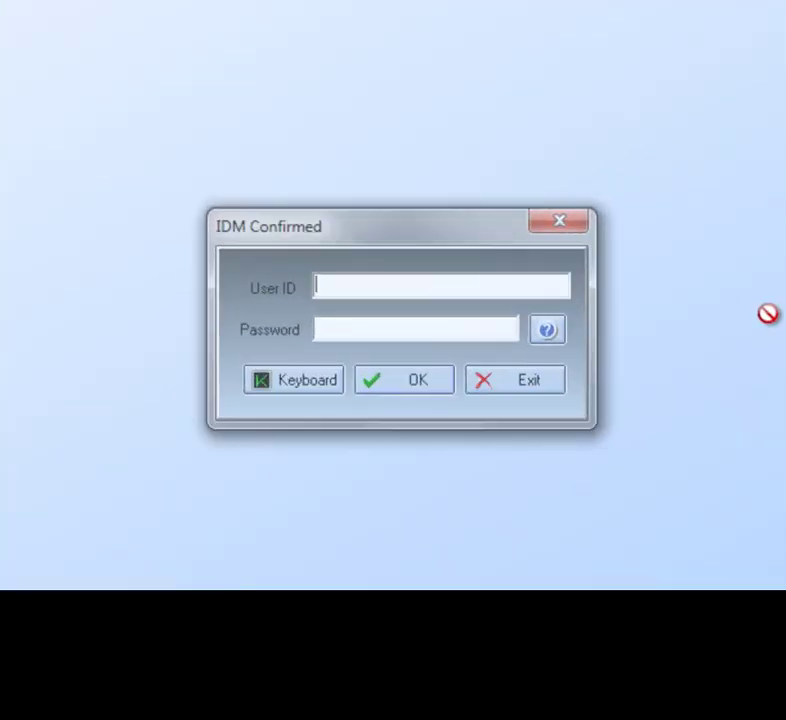
type("ADMIN")
key("Tab")
left_click(407, 382)
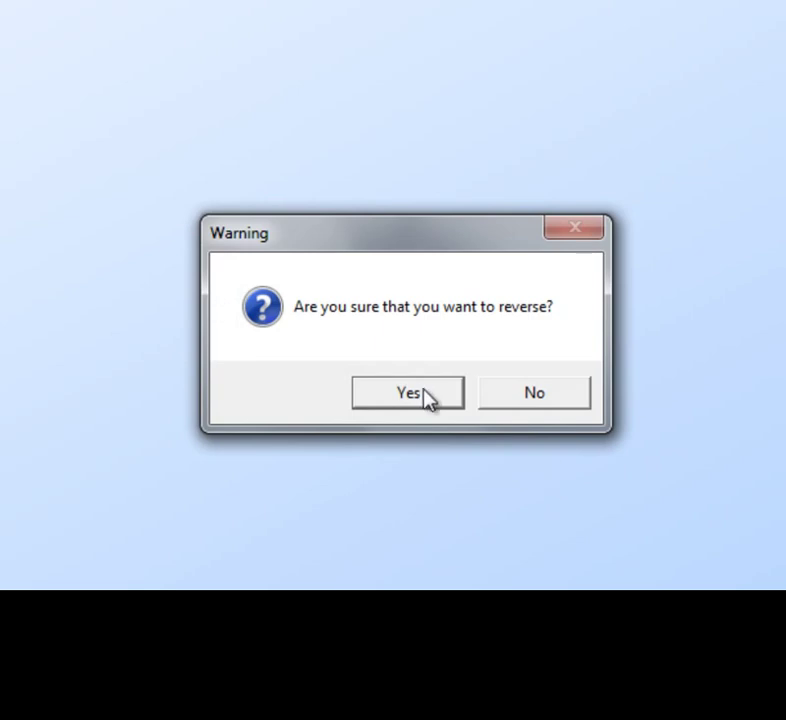
left_click(420, 390)
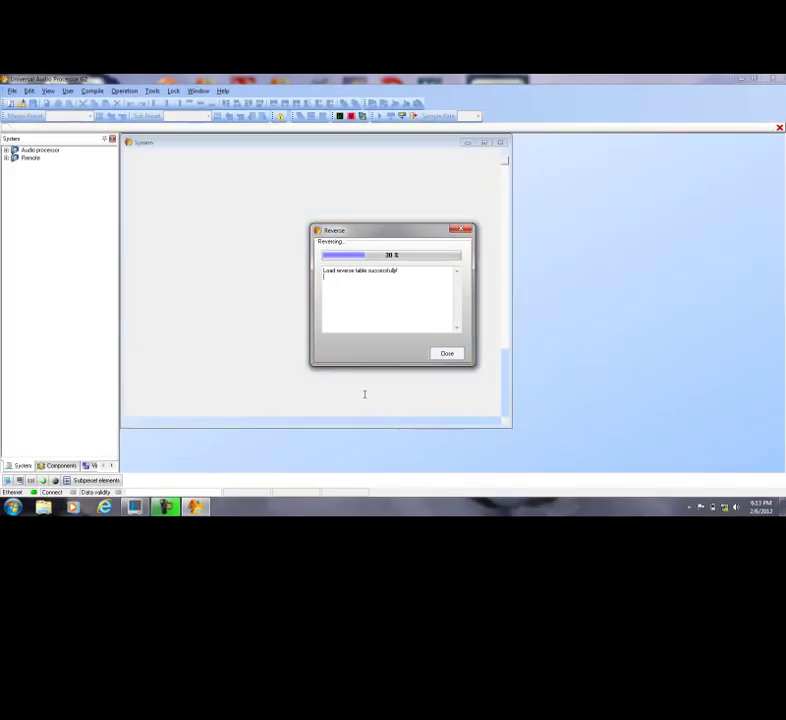